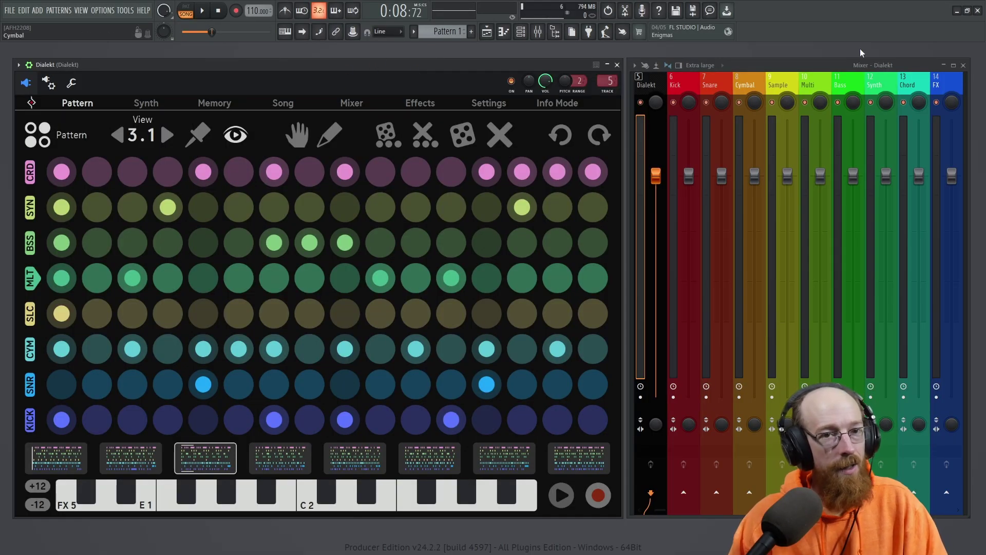
Step: Rewind the song, play and stop the beat, then show Dialekt's Memory page
drag(211, 32, 182, 32)
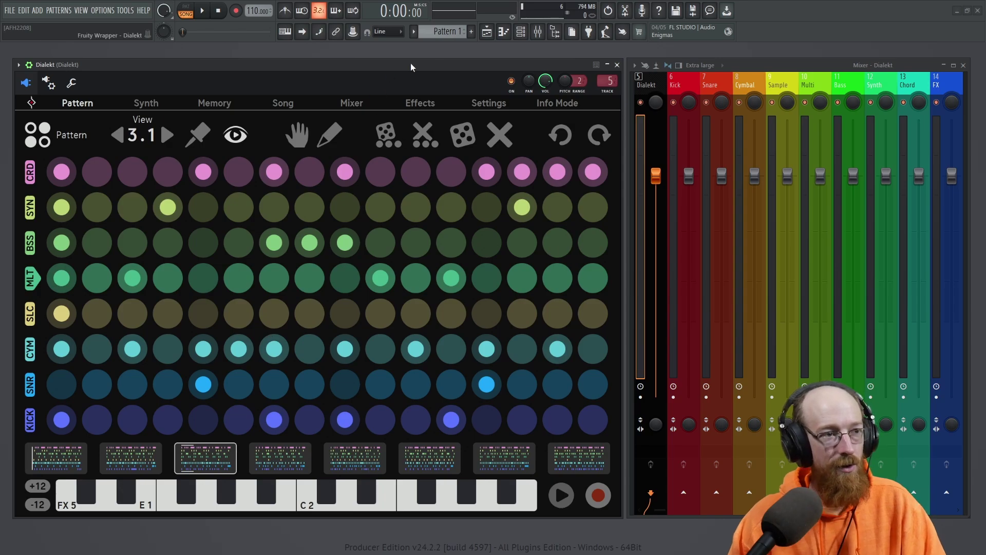
key(space)
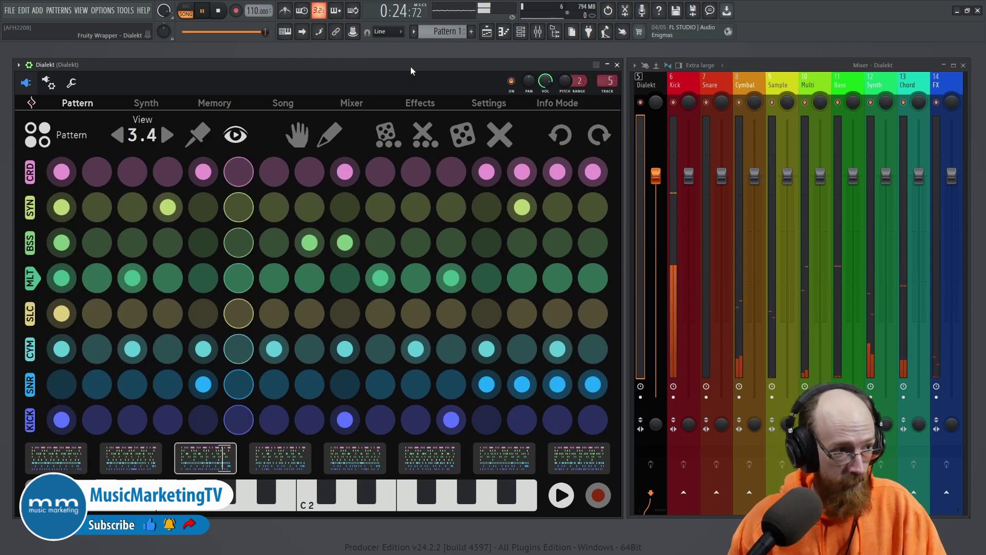
key(space)
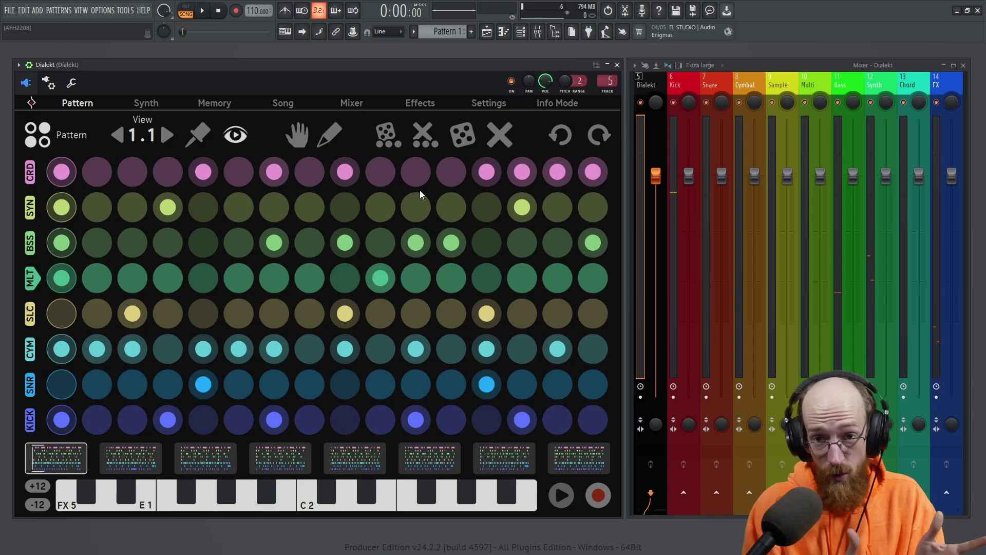
click(207, 106)
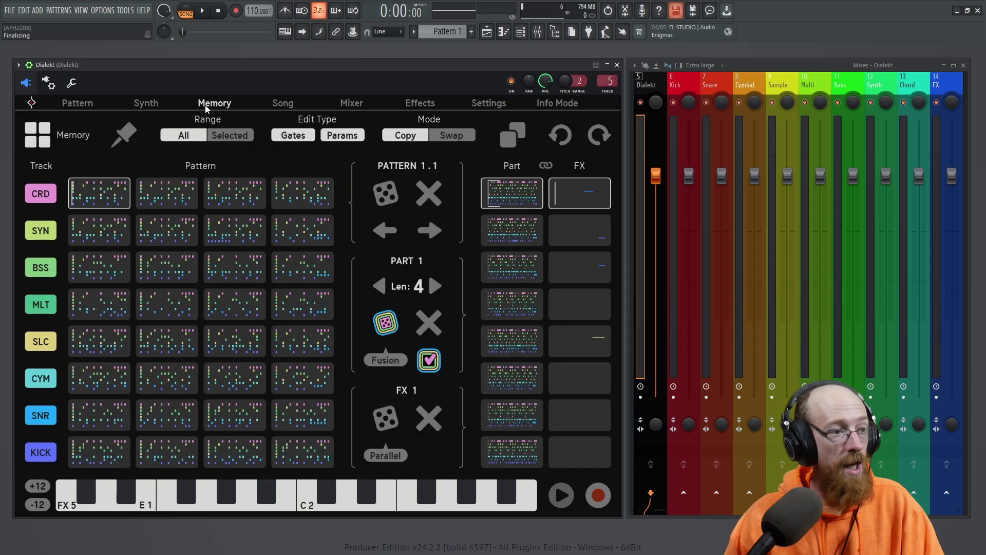
click(117, 272)
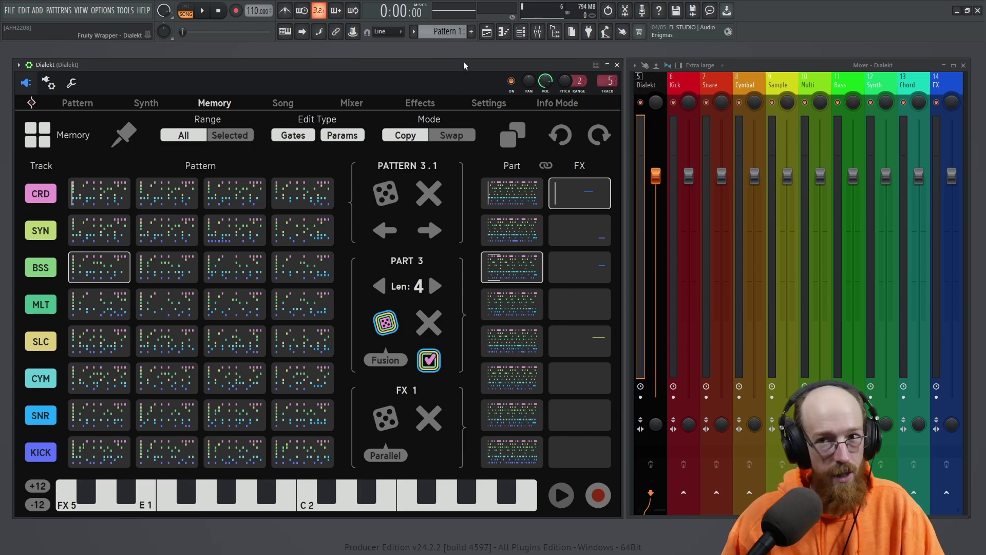
key(space)
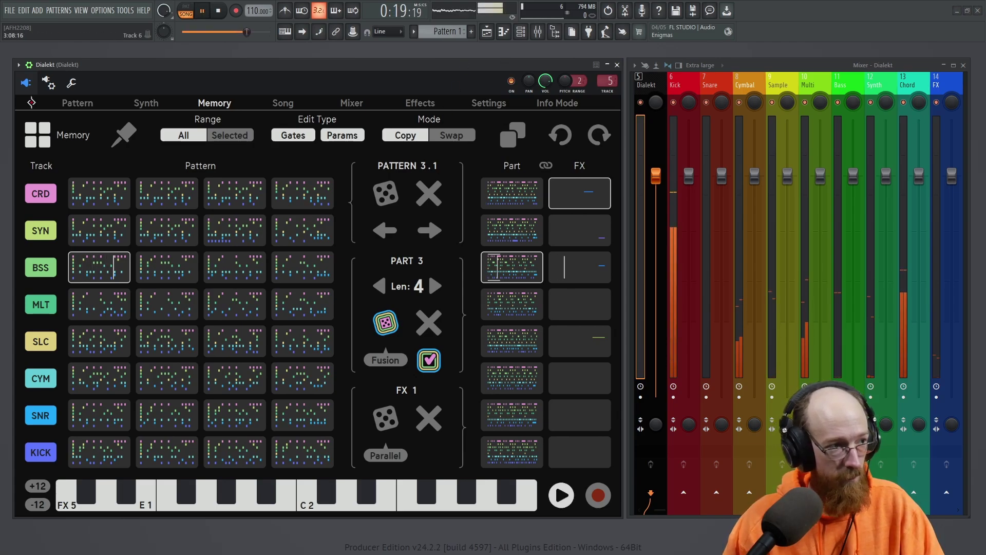
click(185, 271)
key(space)
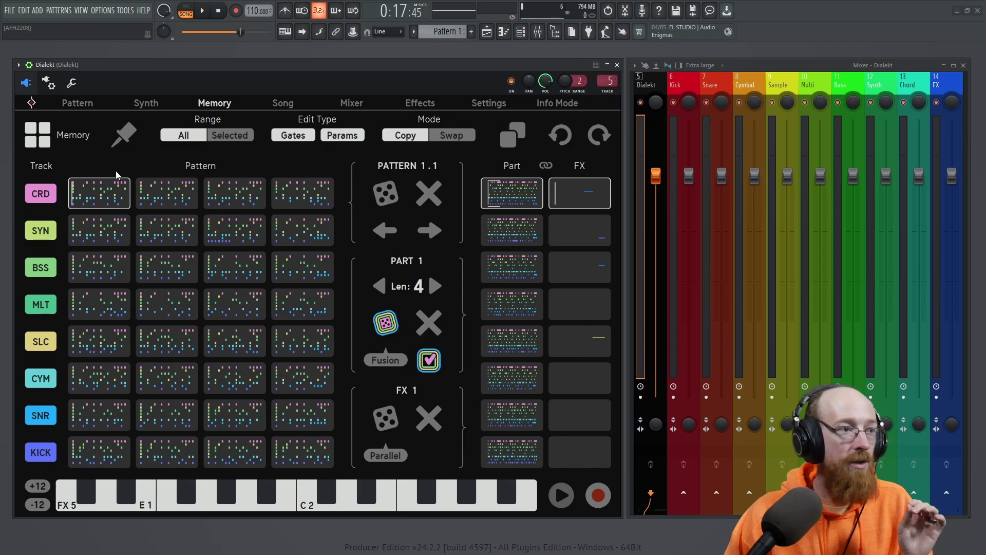
click(78, 103)
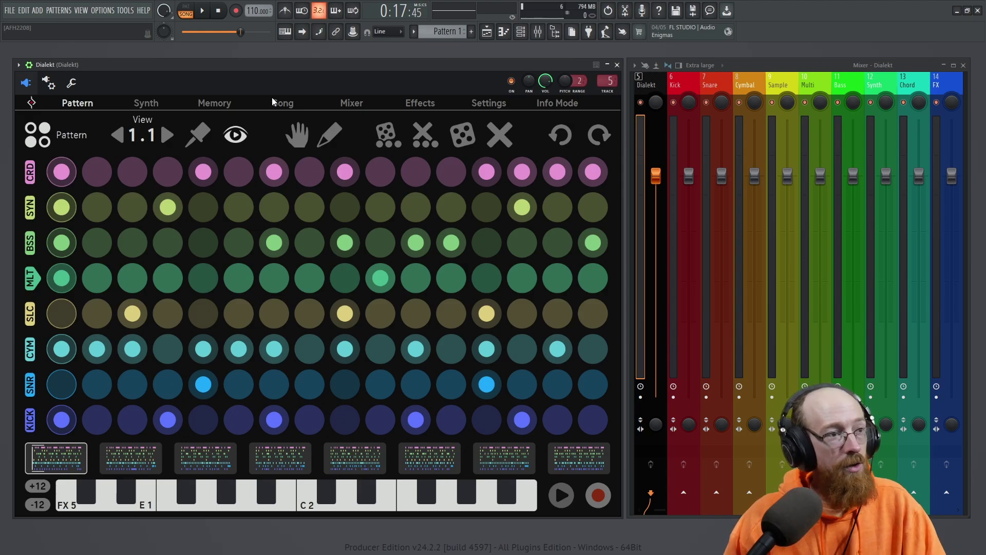
click(229, 105)
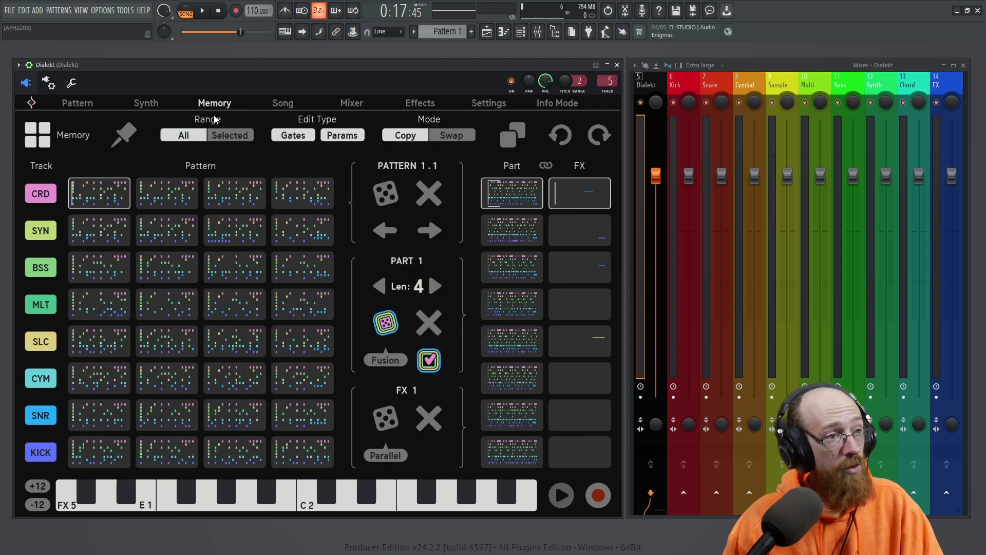
Step: Limit edits to selected tracks and select the BSS, SYN and CRD tracks
click(231, 137)
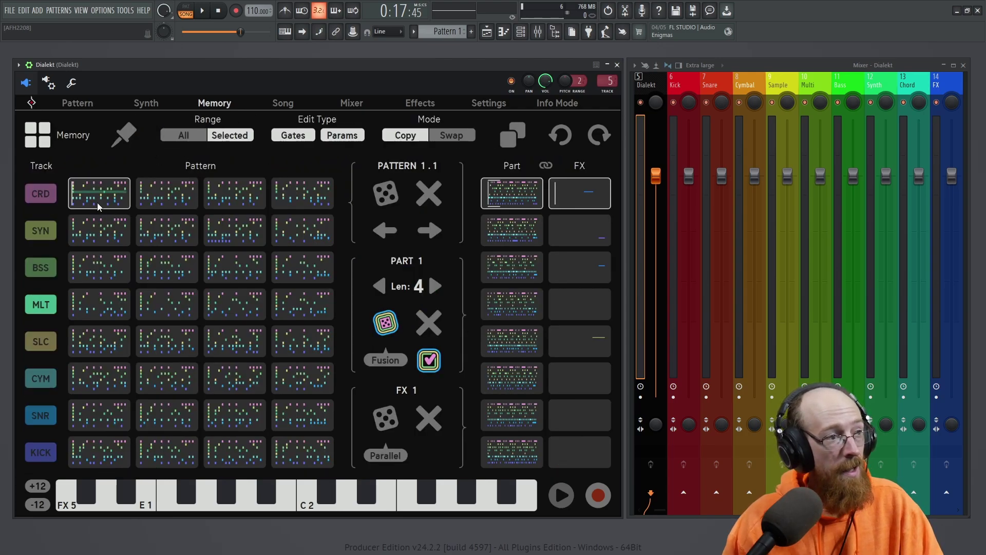
click(42, 266)
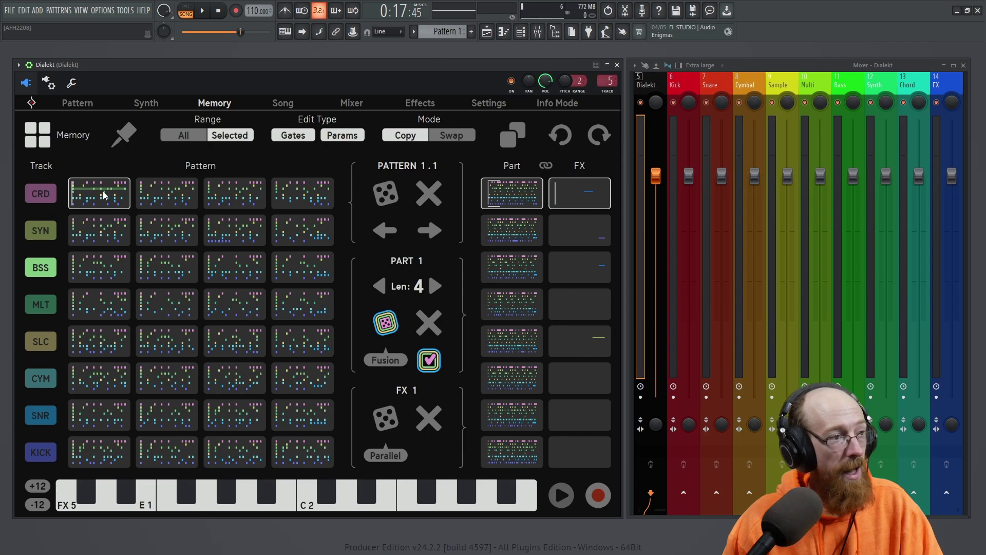
click(55, 230)
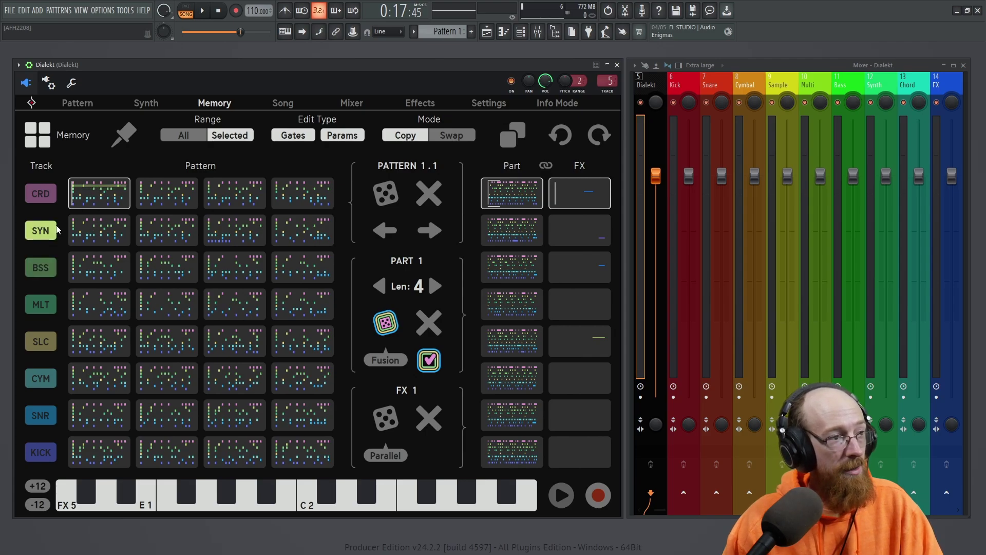
click(52, 193)
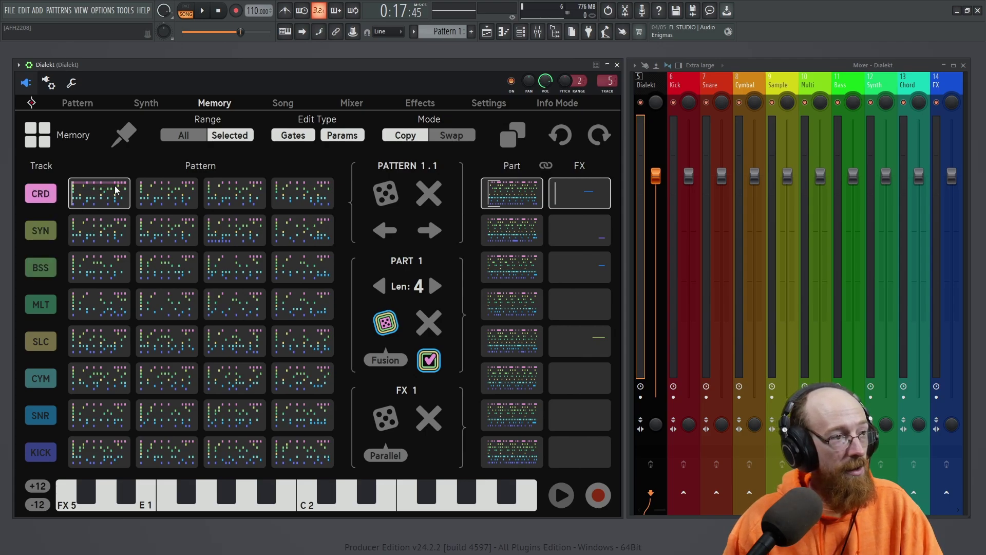
Step: Pick CRD's second pattern and drag it toward the BSS pattern slots
click(178, 197)
drag(178, 205, 250, 266)
mouse_move(183, 193)
mouse_down()
mouse_move(330, 267)
mouse_move(188, 196)
mouse_up()
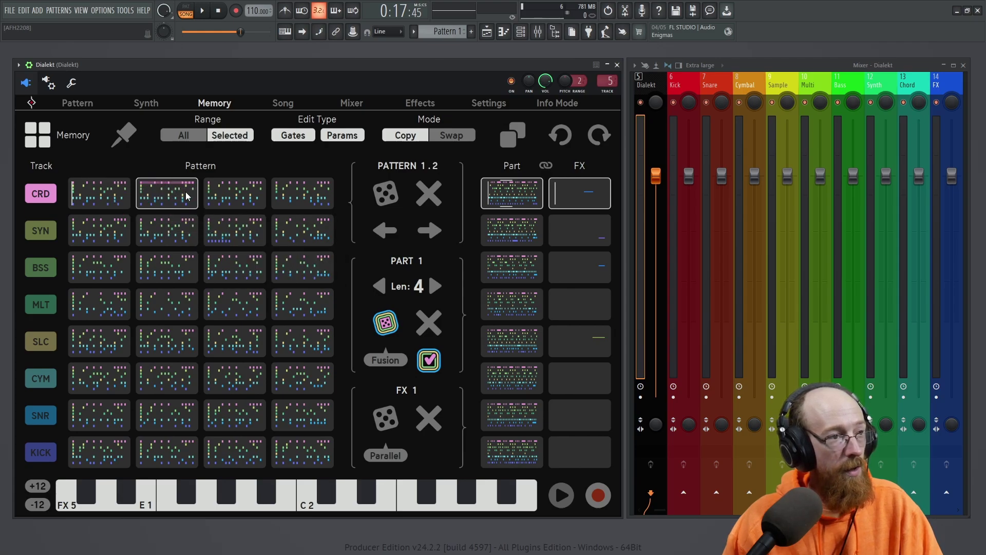
click(40, 232)
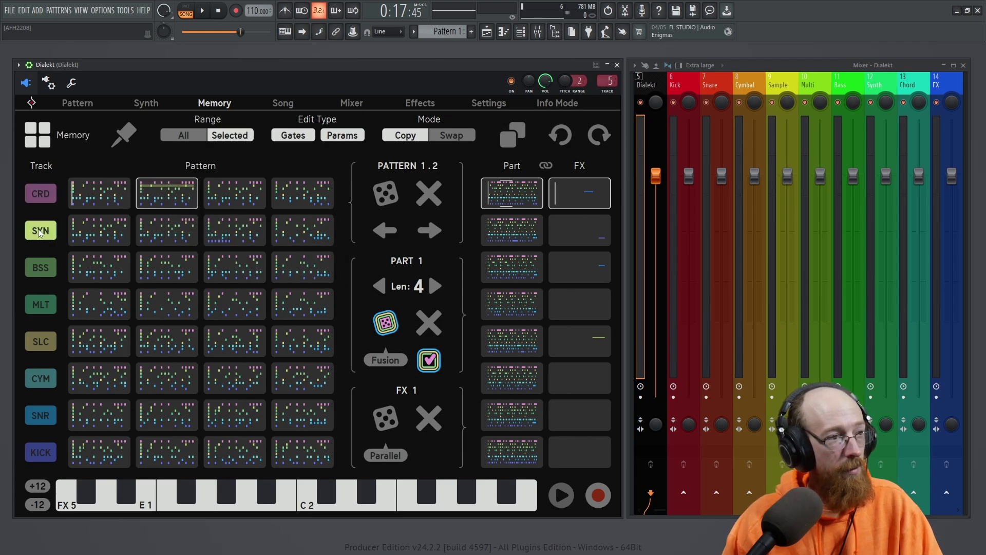
drag(170, 193, 237, 270)
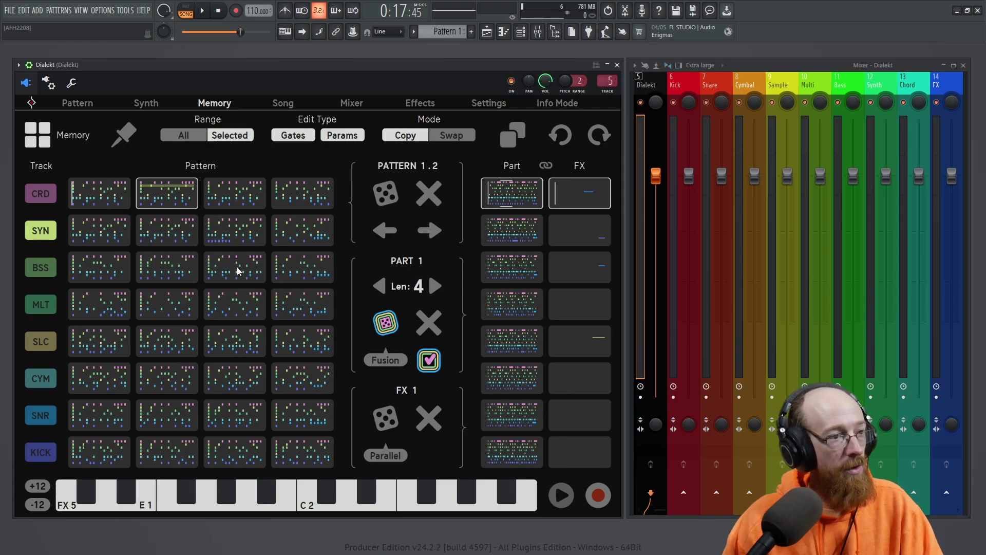
click(47, 267)
drag(179, 199, 246, 277)
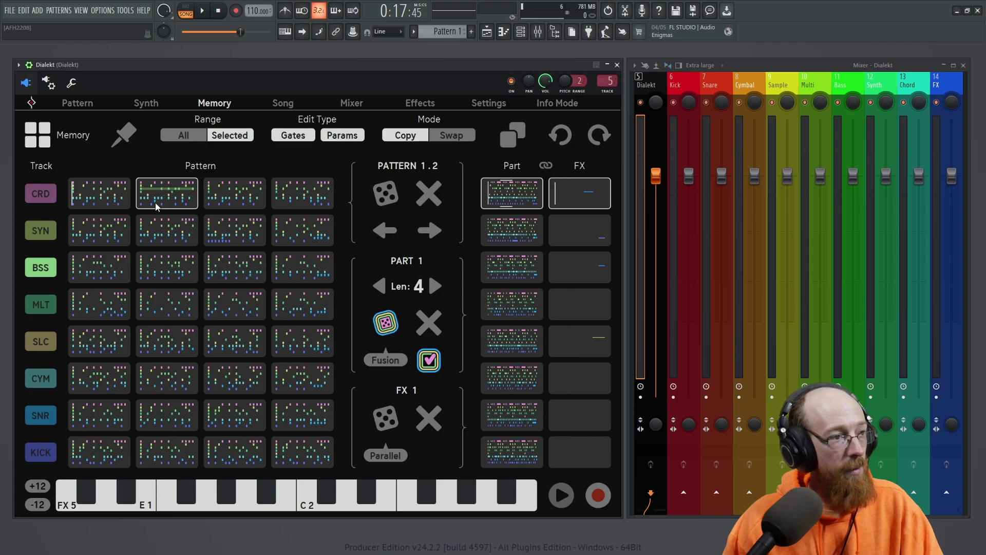
Step: Drop CRD pattern 2 onto BSS slot 3, then select BSS pattern 1
click(41, 302)
drag(163, 198, 176, 265)
drag(175, 203, 244, 273)
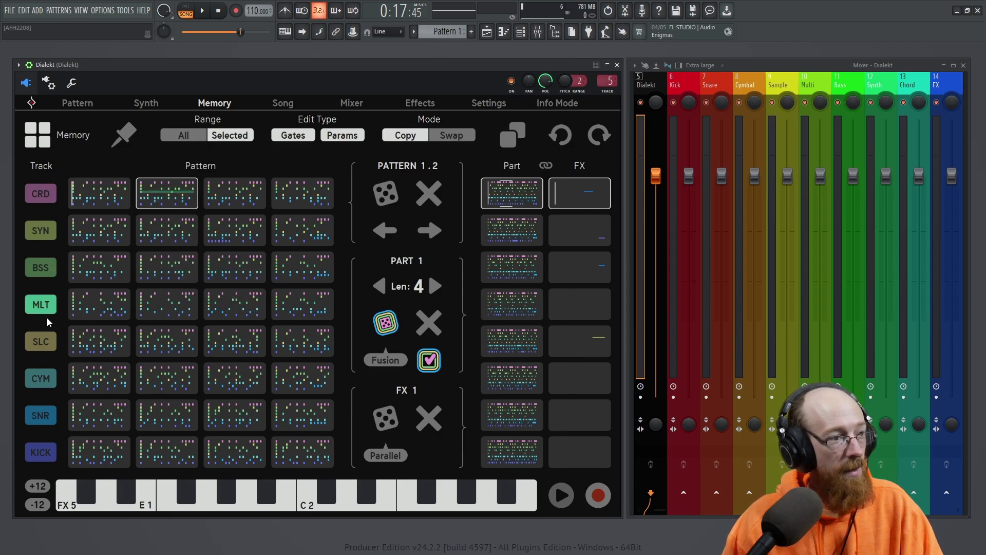
click(47, 336)
drag(174, 199, 171, 261)
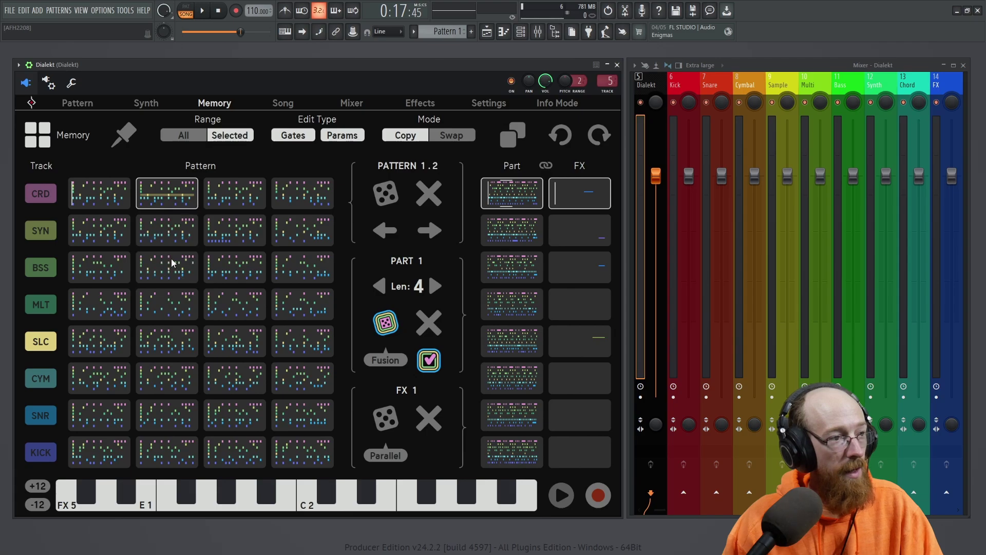
drag(160, 194, 234, 264)
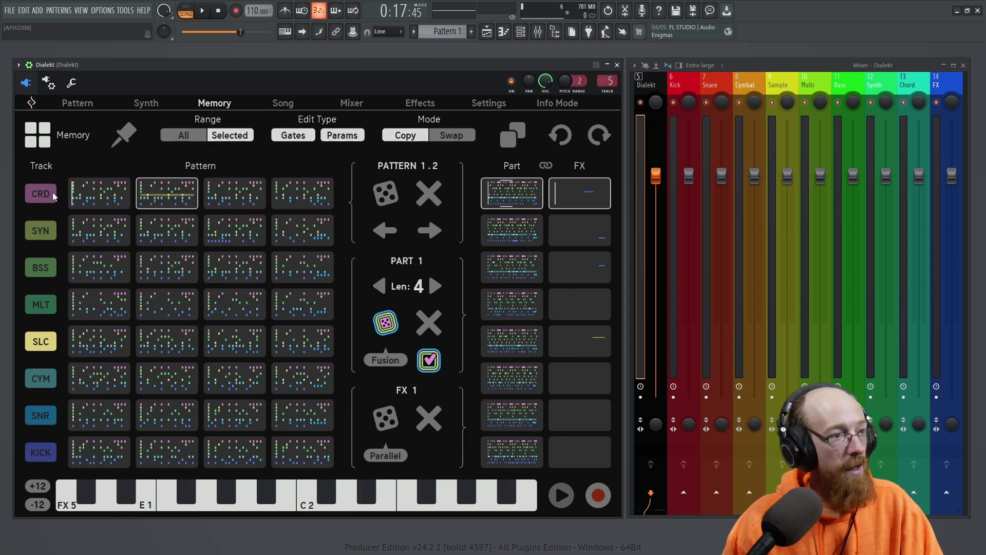
click(100, 266)
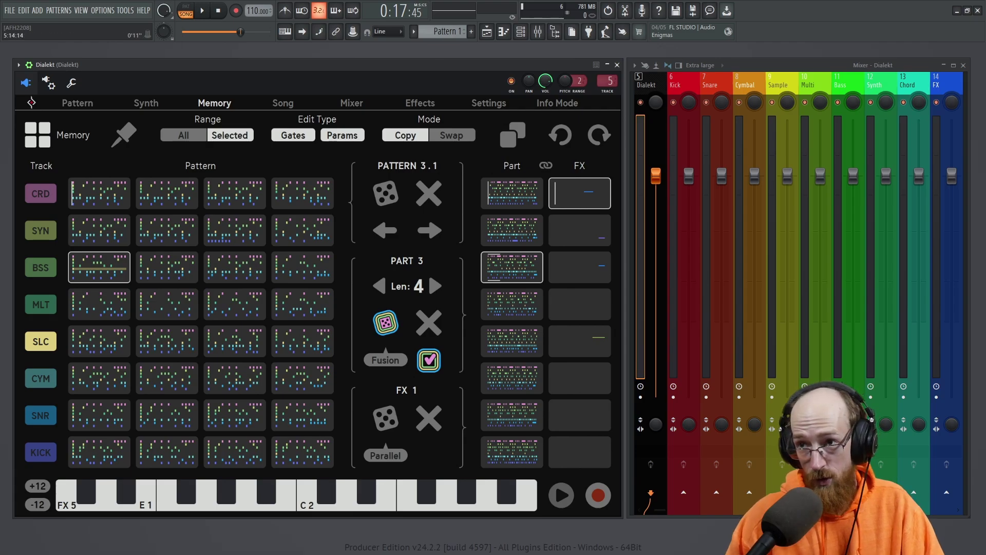
Step: Play the beat while auditioning BSS patterns 2 and 3, then stop
key(space)
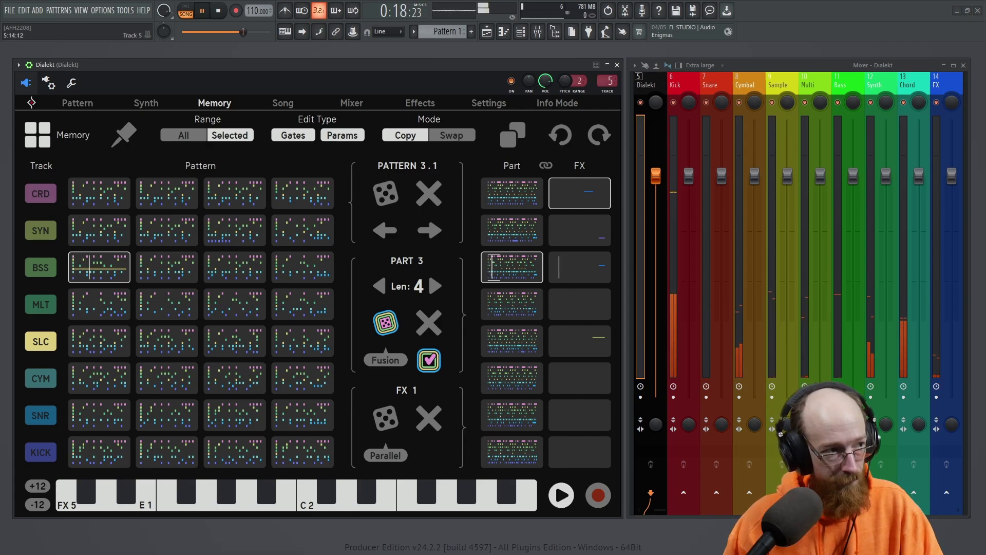
click(167, 266)
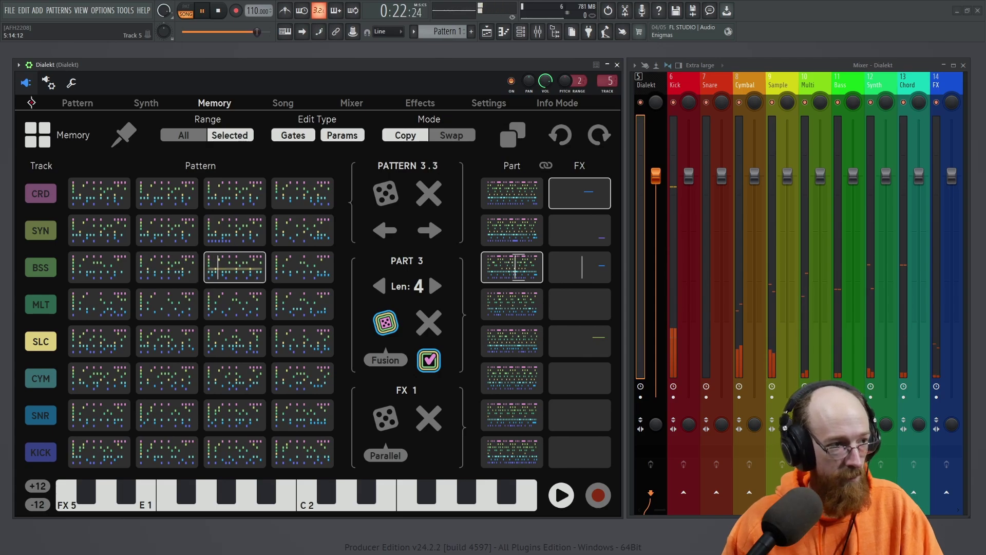
click(229, 268)
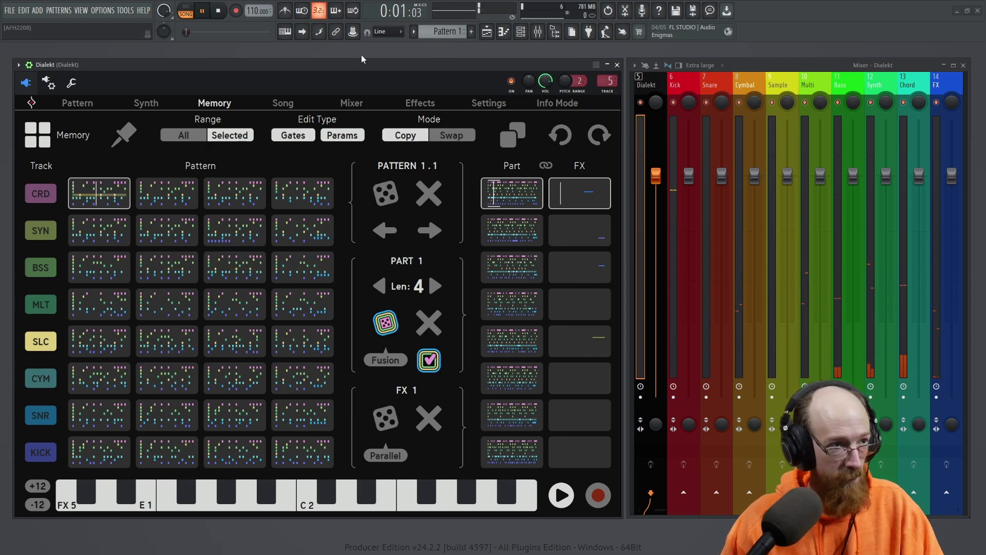
key(space)
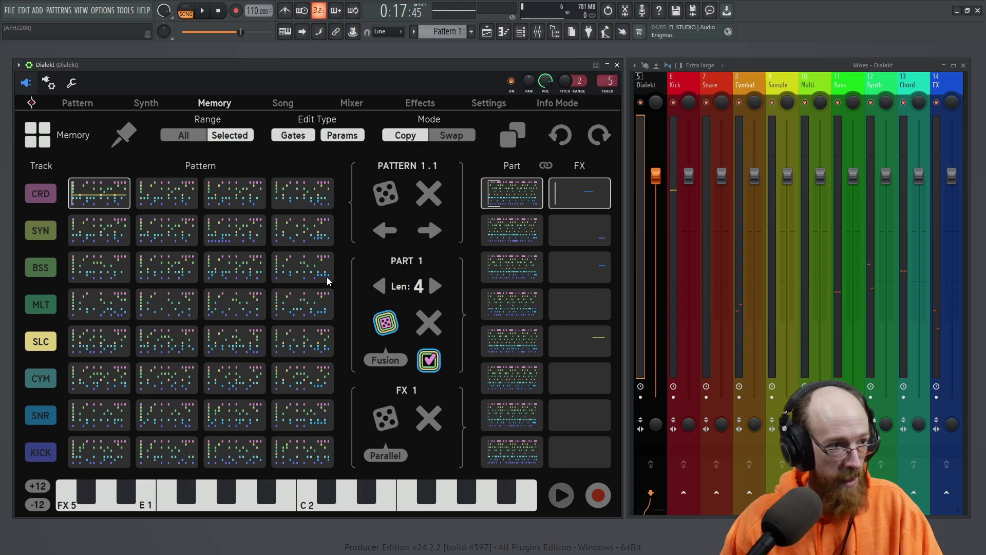
Step: Copy CRD pattern 3 onto BSS slot 4 and select the new pattern
click(311, 270)
click(38, 194)
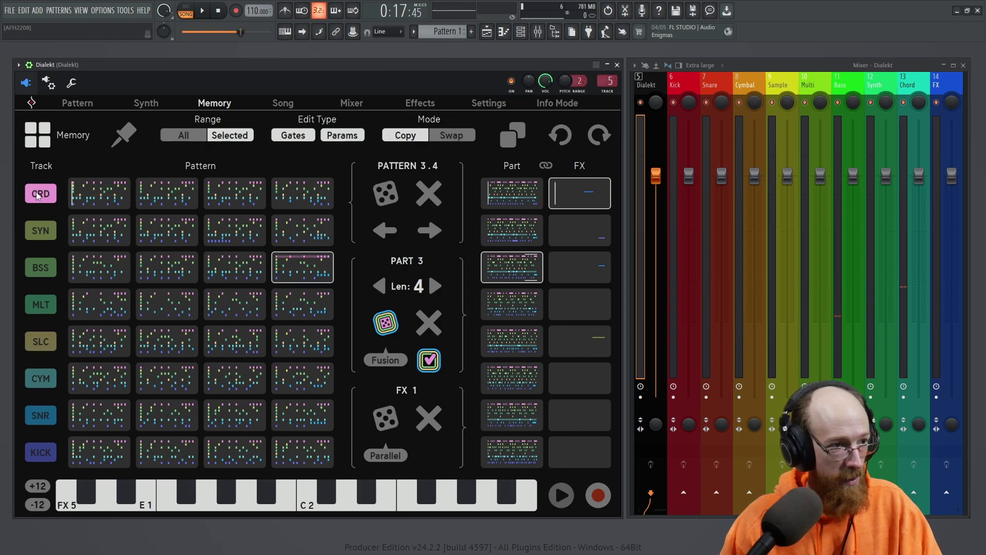
drag(247, 208, 294, 274)
click(303, 268)
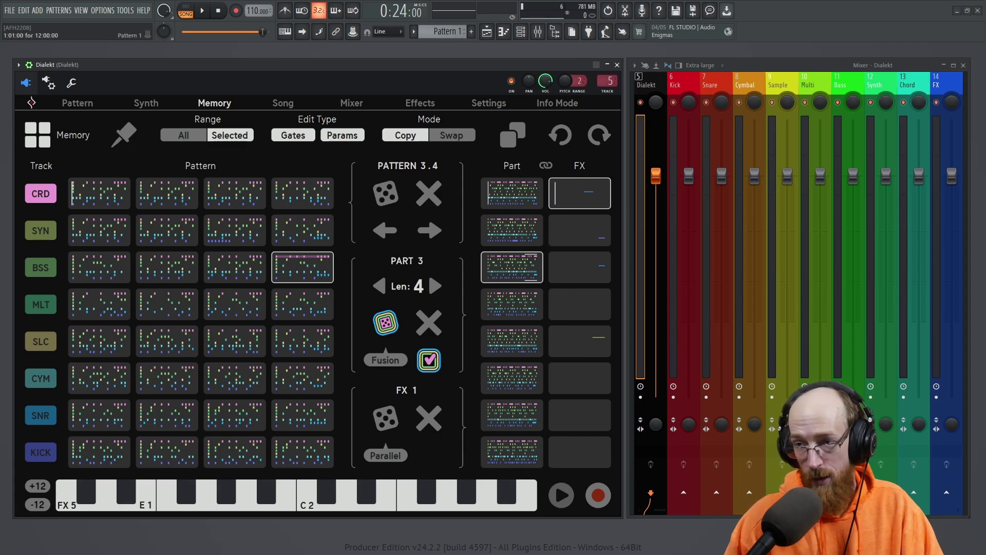
Step: Play and stop the new BSS pattern 4, then bring up the Playlist
key(space)
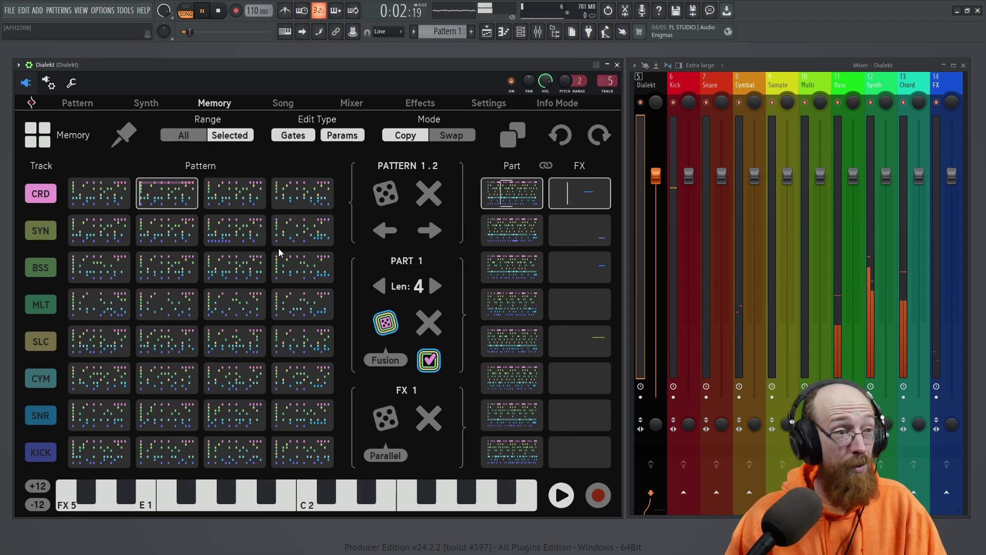
key(space)
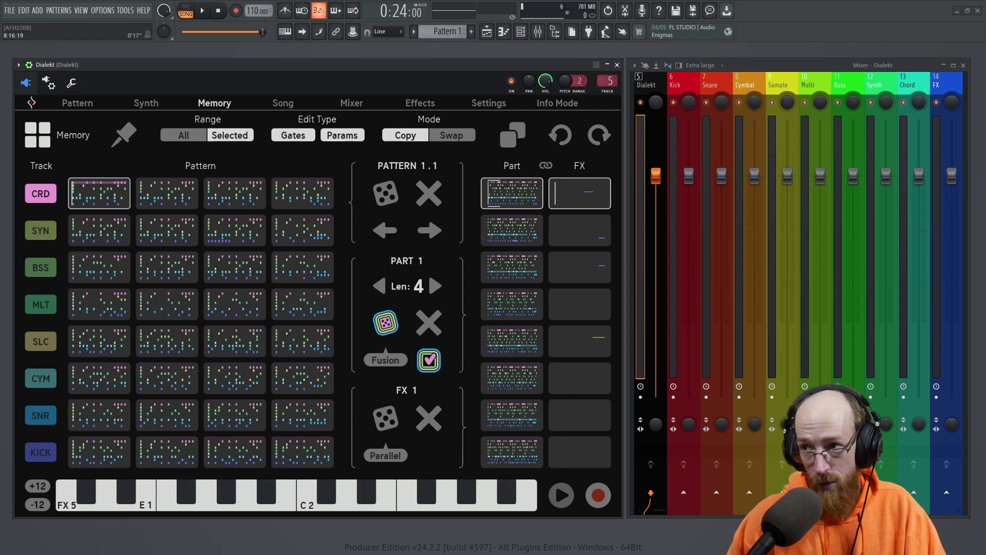
key(F5)
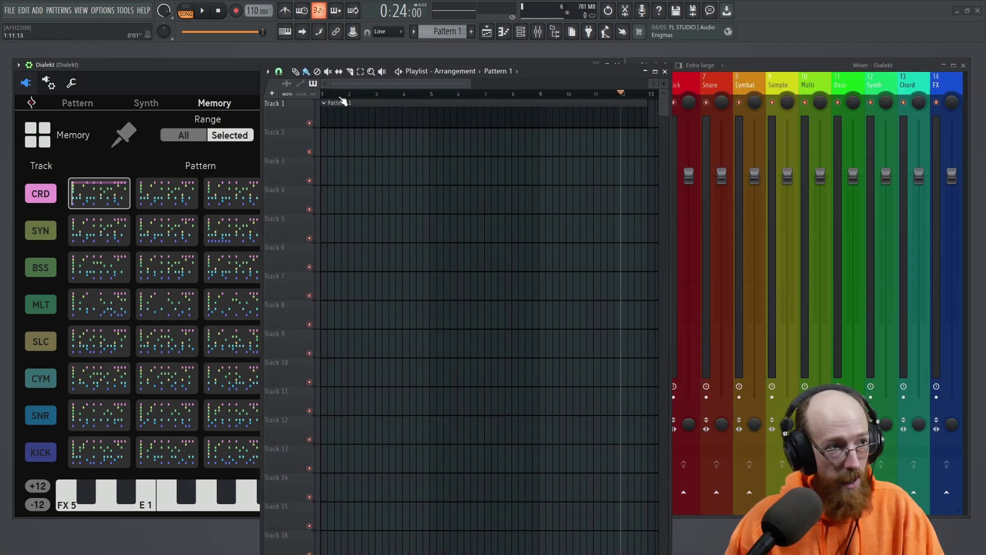
Step: Set the song position near bar 4.75, test-play it, and move the Playlist off Dialekt
click(322, 95)
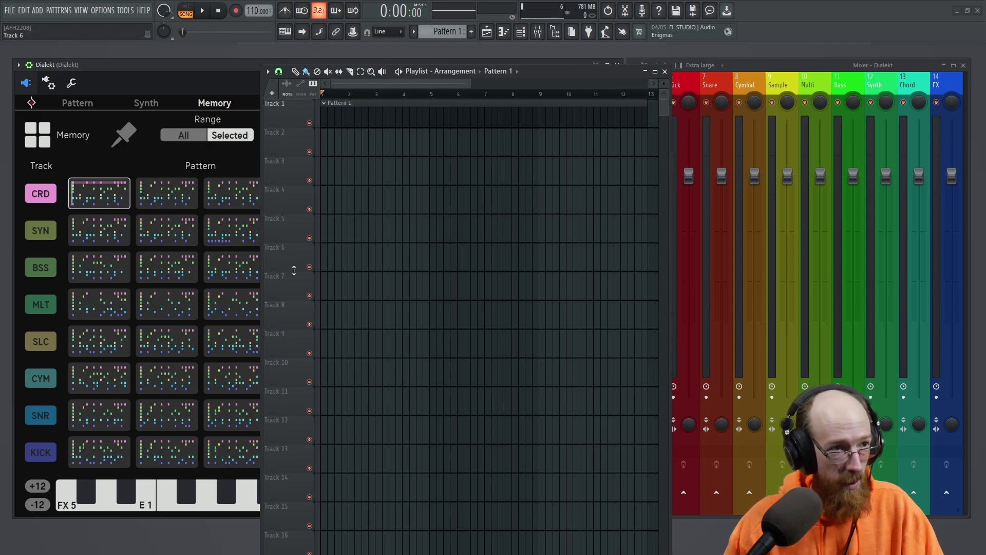
click(410, 96)
click(423, 95)
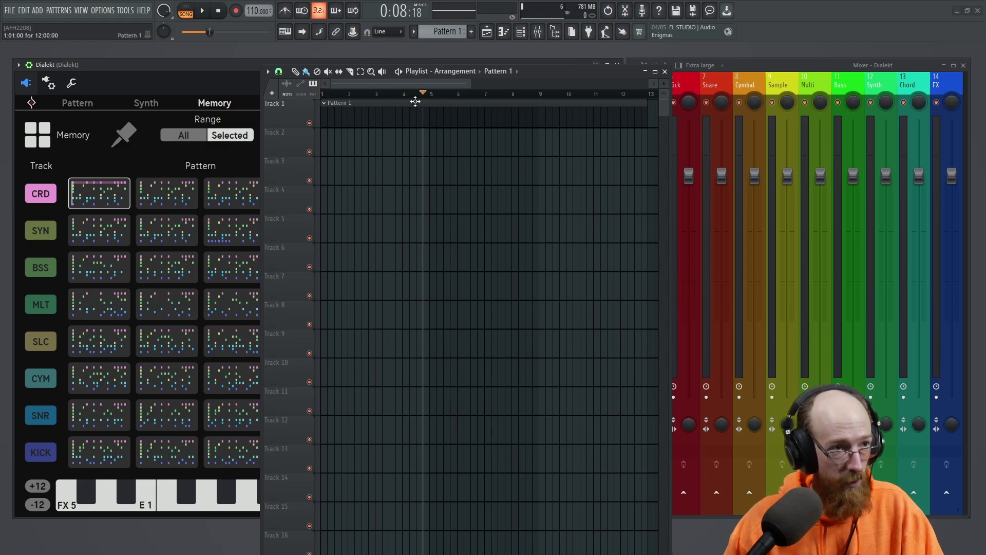
click(429, 95)
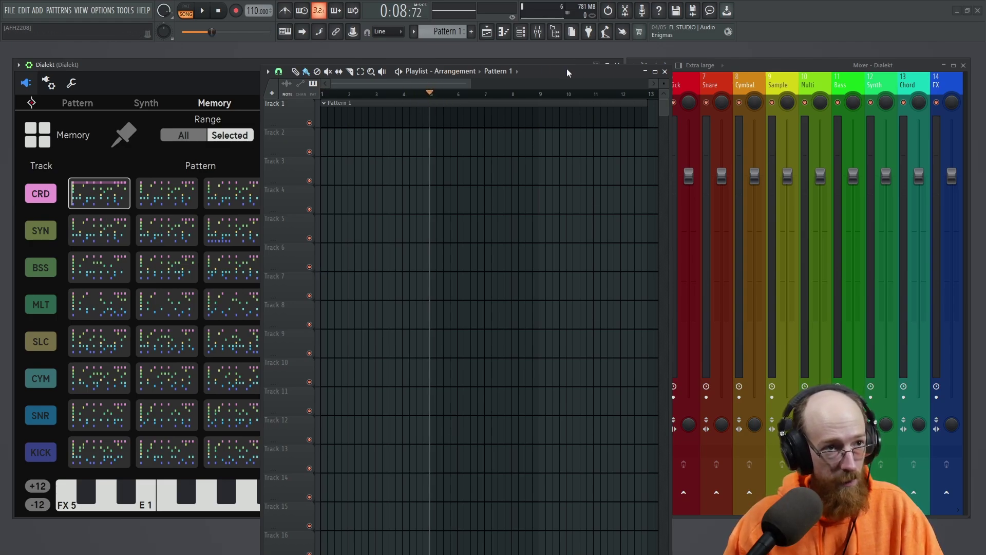
key(space)
key(space)
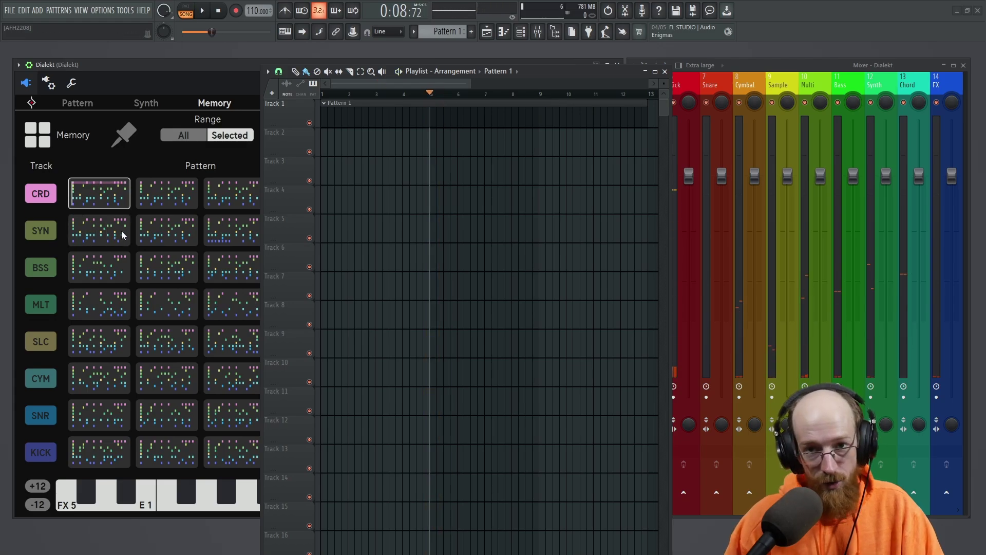
drag(574, 78, 985, 77)
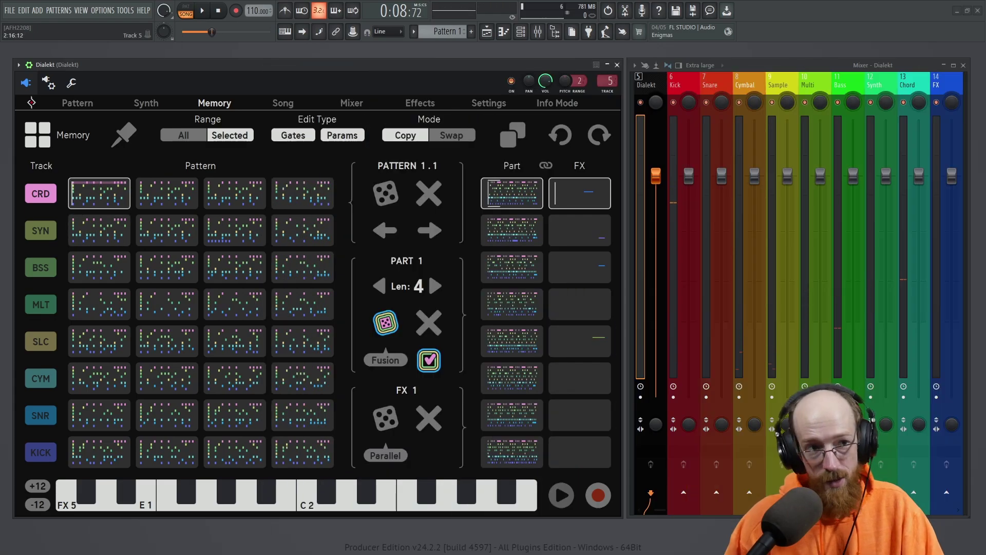
Step: View Dialekt's Settings page, then return to the Memory page's pattern overview
click(480, 104)
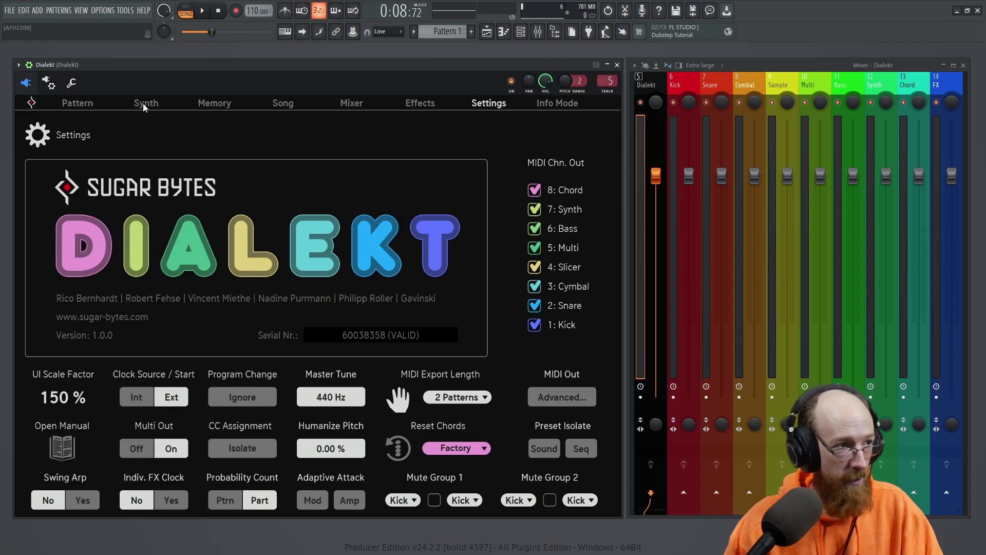
click(214, 103)
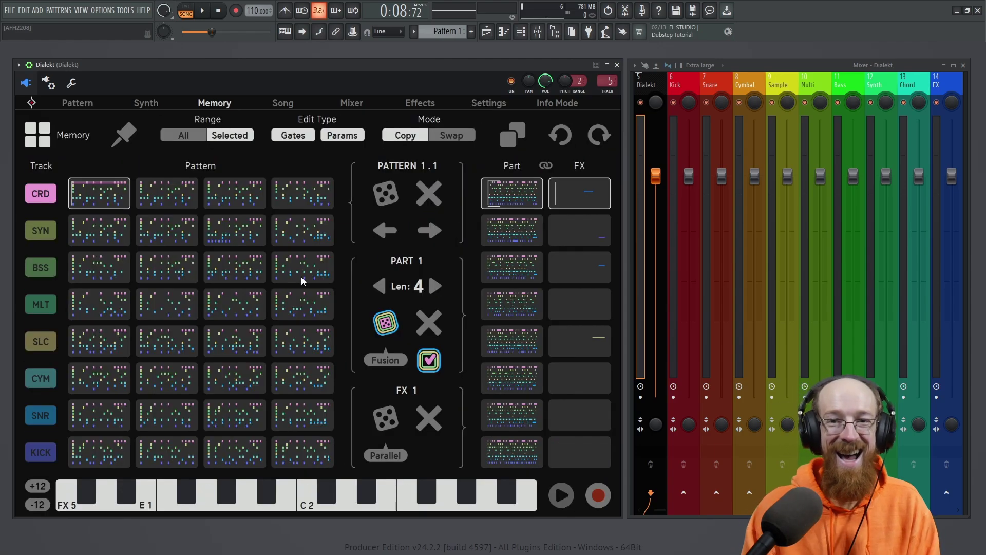